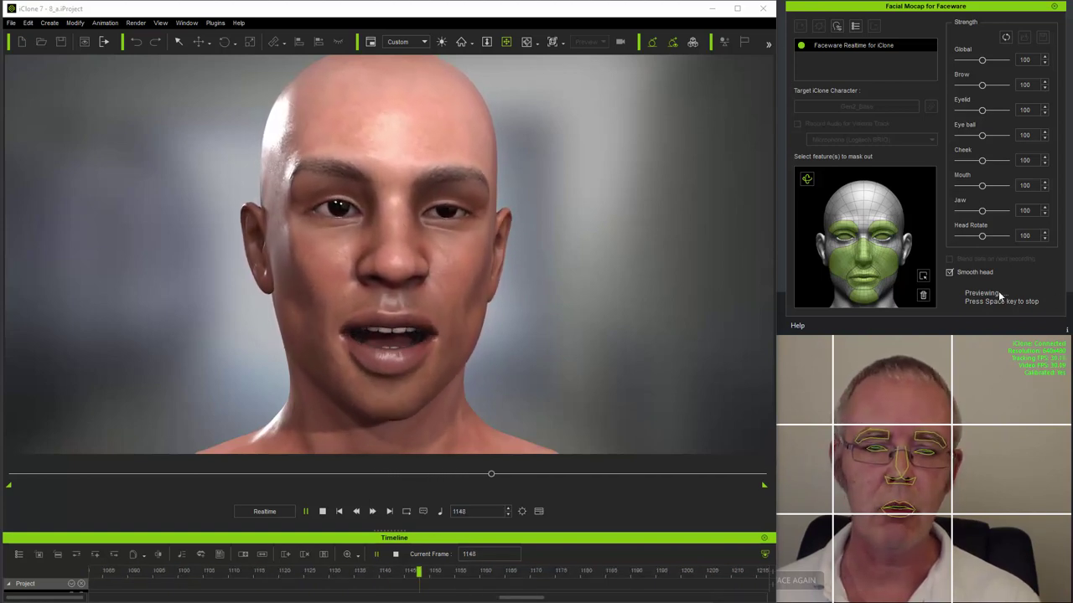
Recalibrate Faceware three times with a neutral face until the bald character's resting face looks neutral.
click(880, 326)
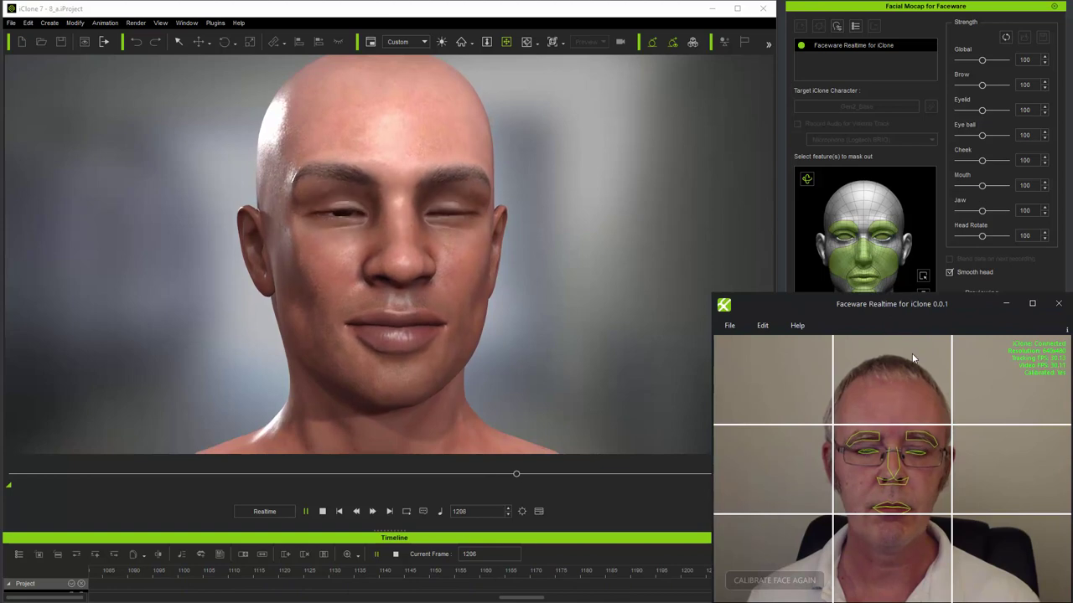
click(780, 589)
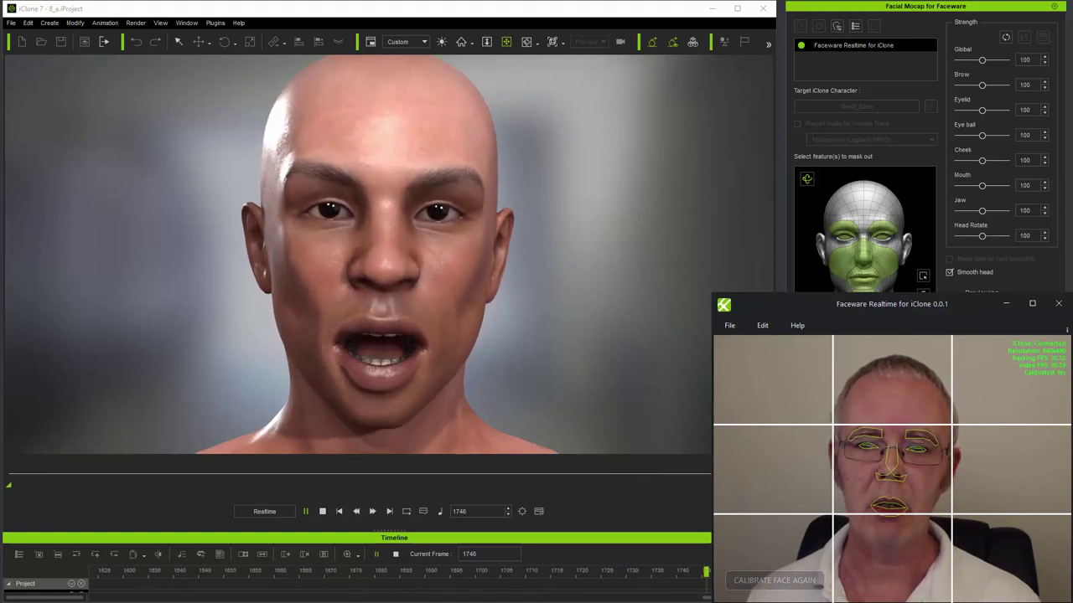
click(786, 587)
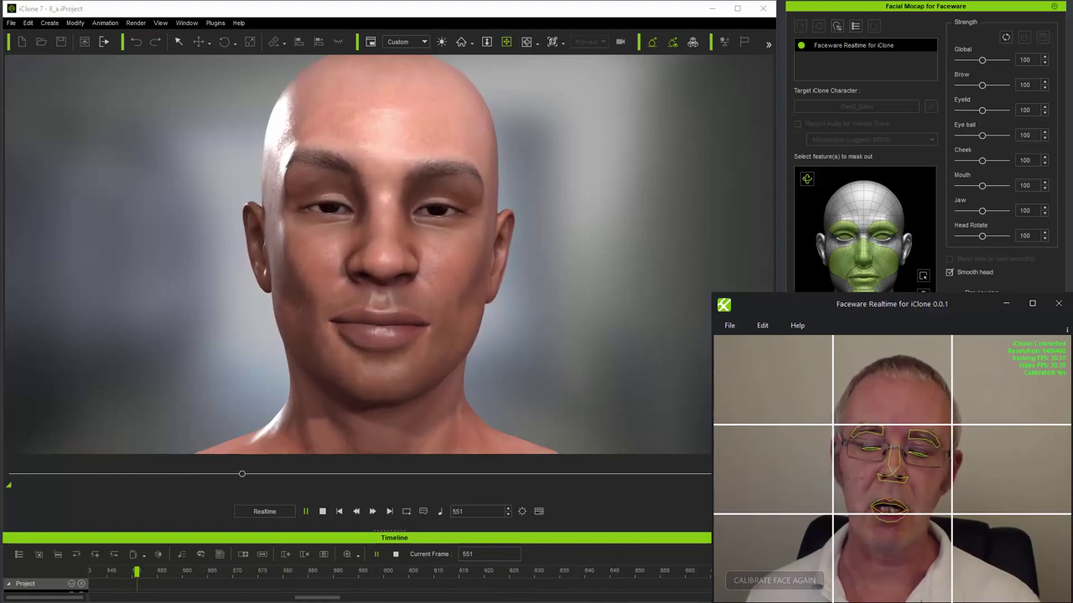
click(788, 589)
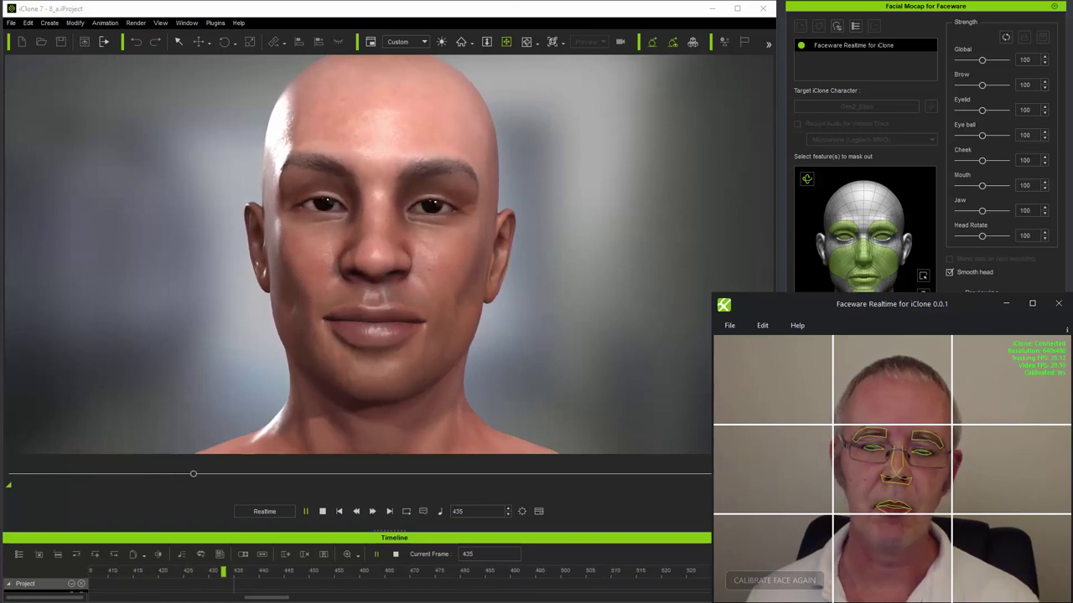
Restart the live facial preview and bring the Faceware Realtime window back in front.
key(space)
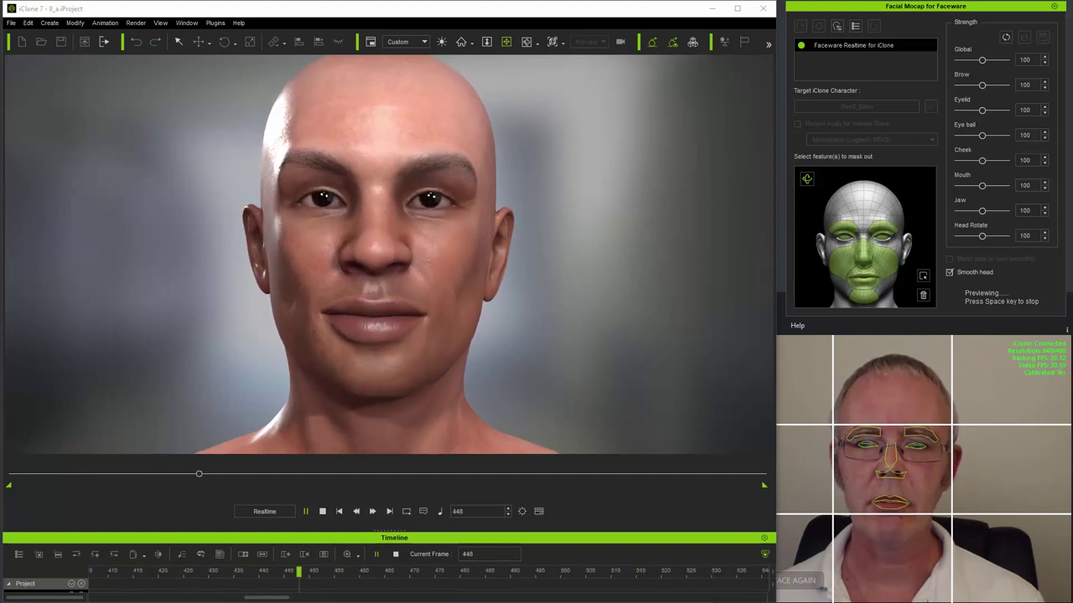
click(942, 351)
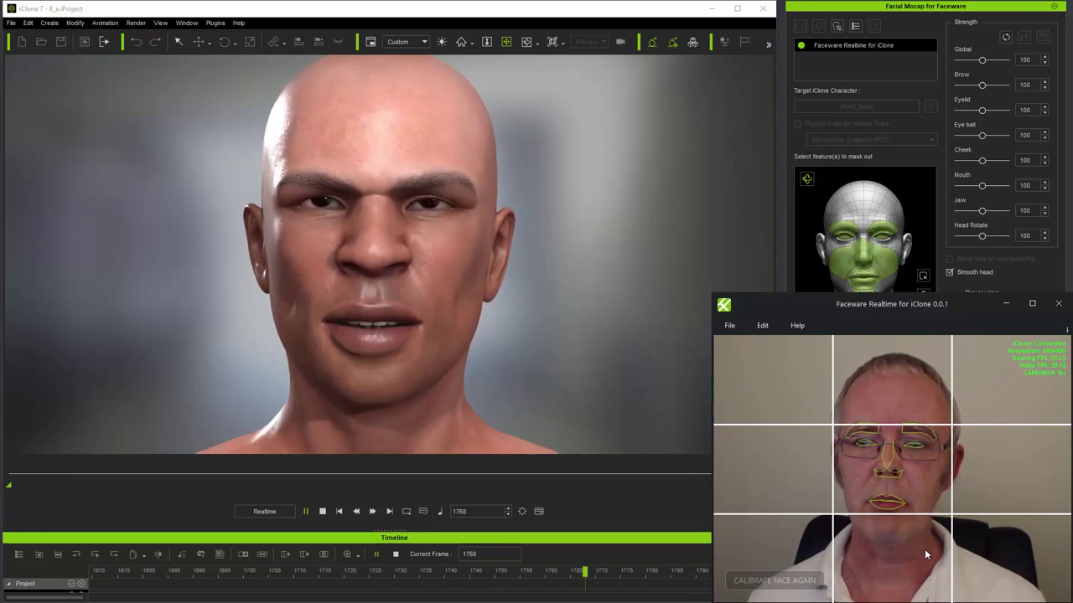
Recalibrate Faceware three times, holding a smile and then a pucker during calibration.
click(792, 588)
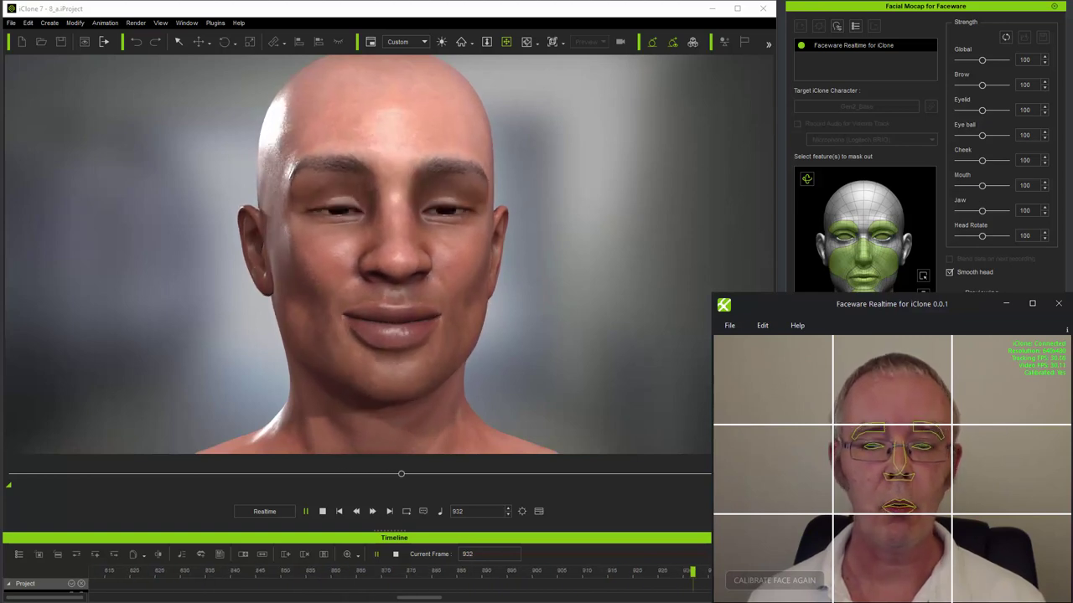
click(780, 580)
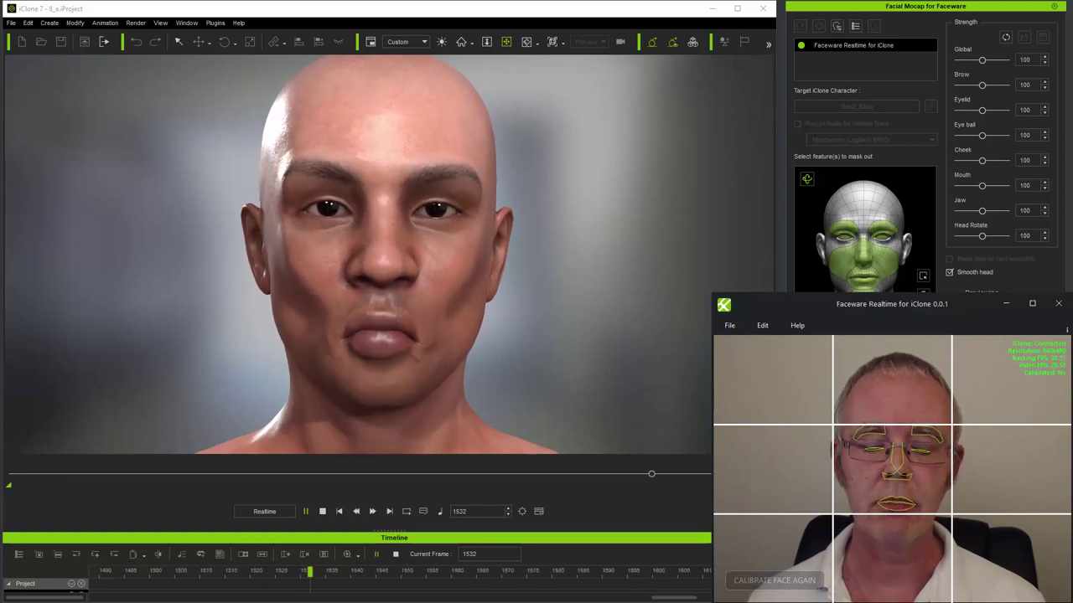
click(779, 581)
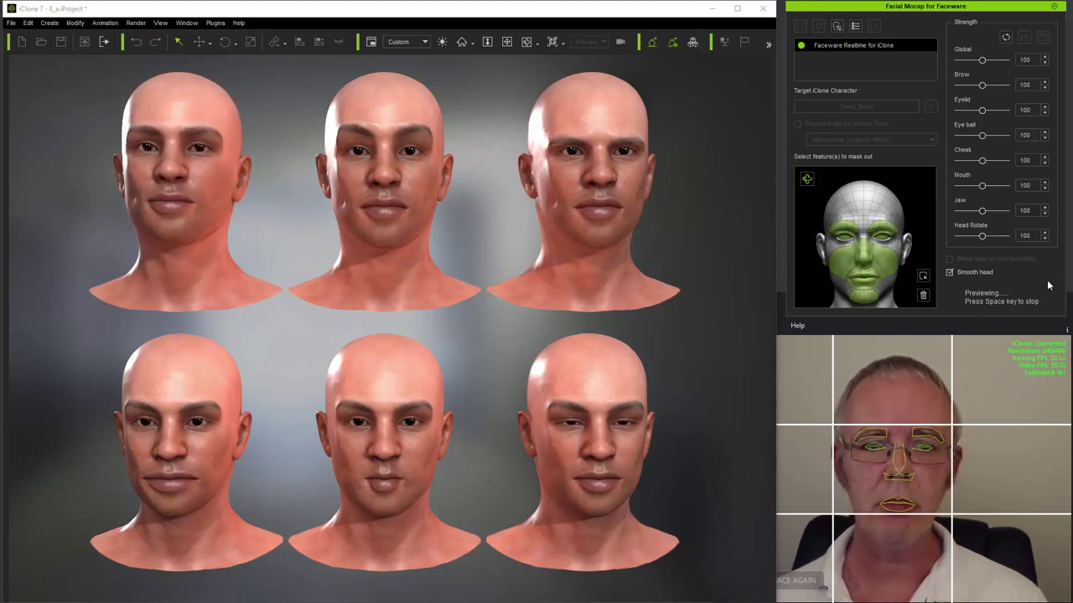
Retarget live capture to the Gen2_High_Brows head, restart preview, and calibrate Faceware for it.
key(space)
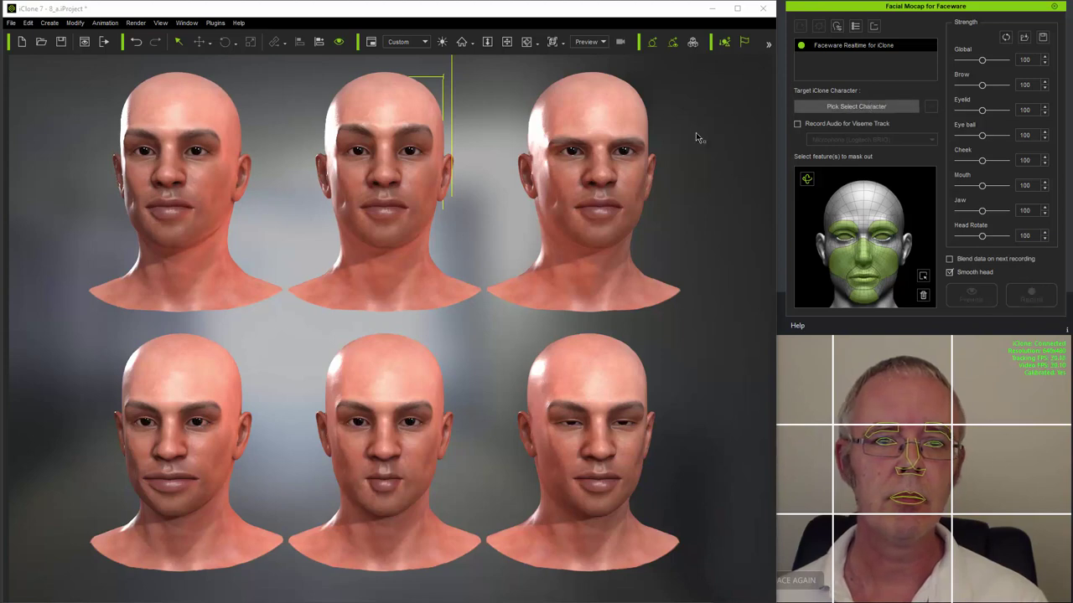
click(384, 117)
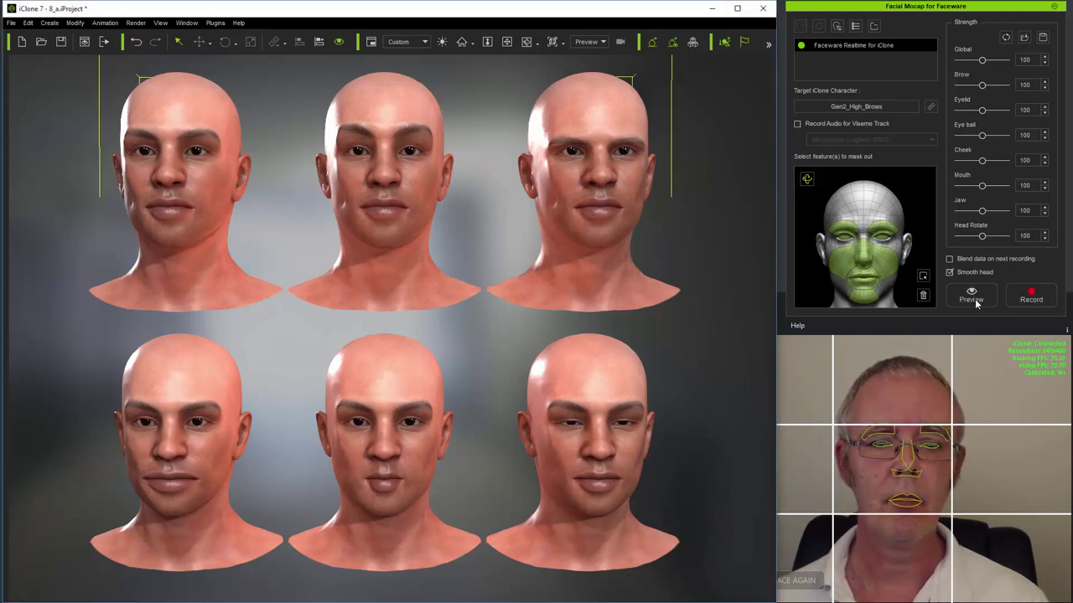
key(space)
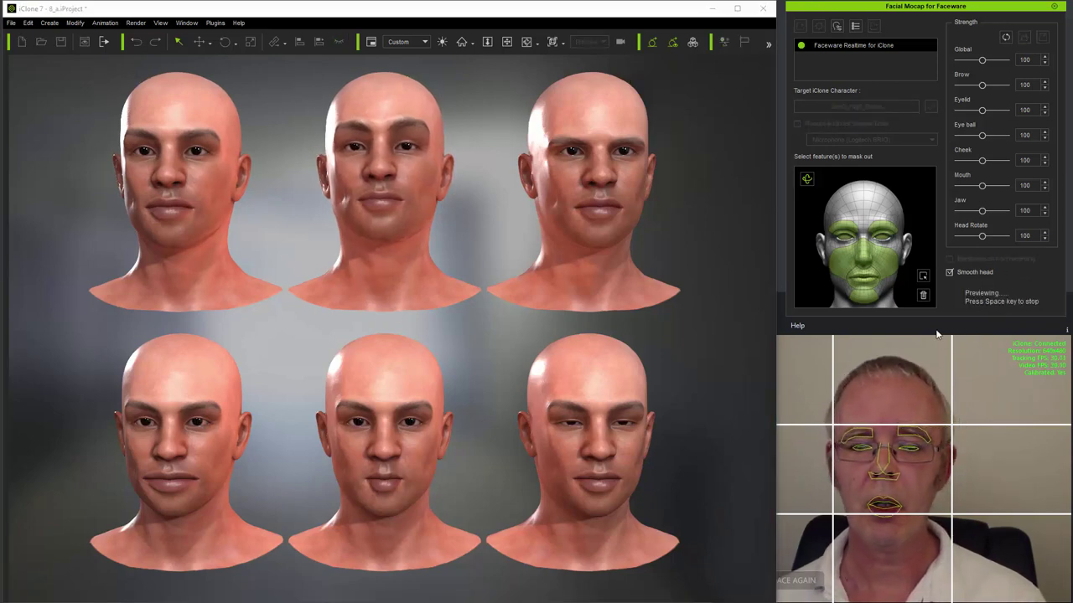
click(968, 334)
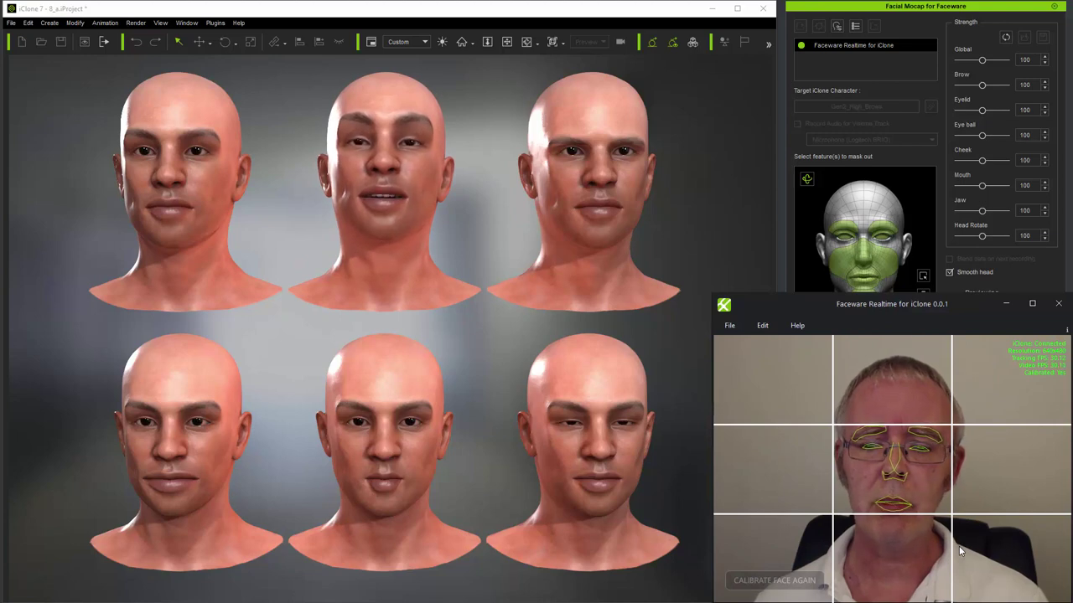
click(794, 584)
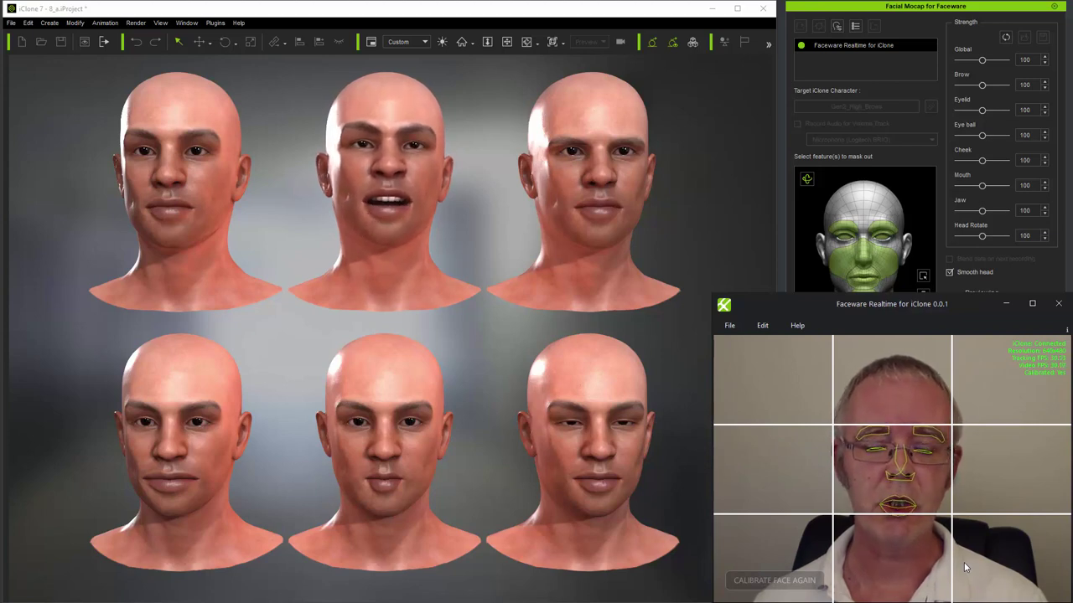
Switch the capture target to the Gen2_Low_Brows head and restart the live preview.
click(929, 105)
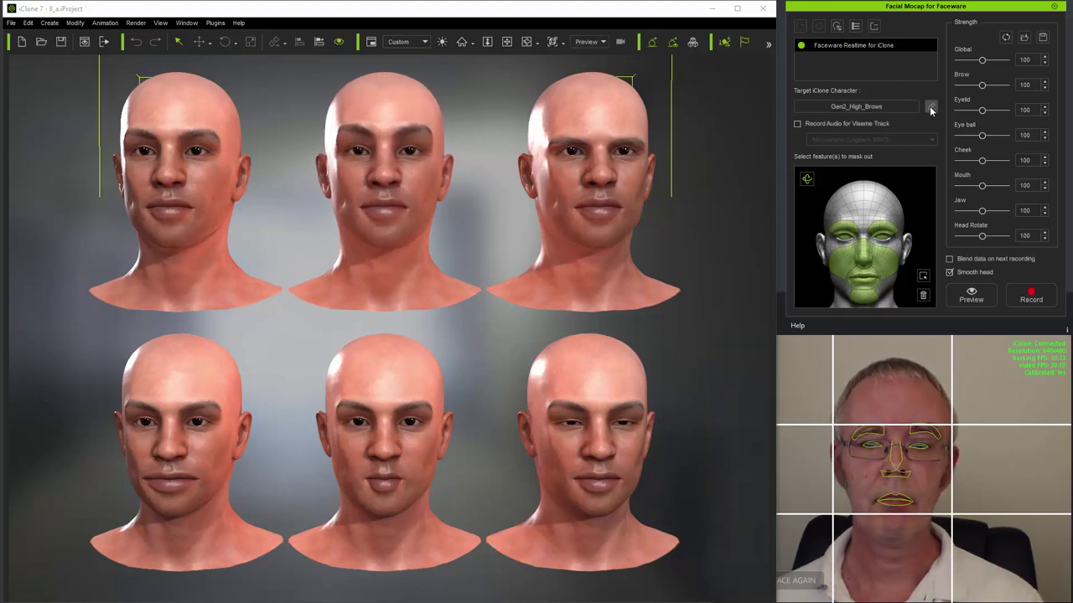
click(929, 106)
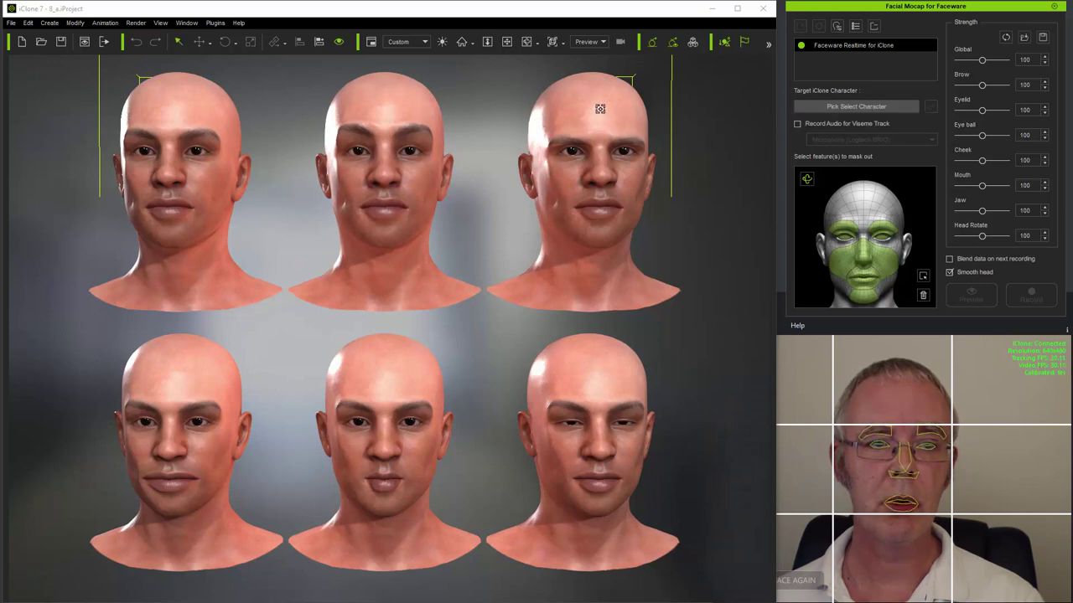
click(384, 117)
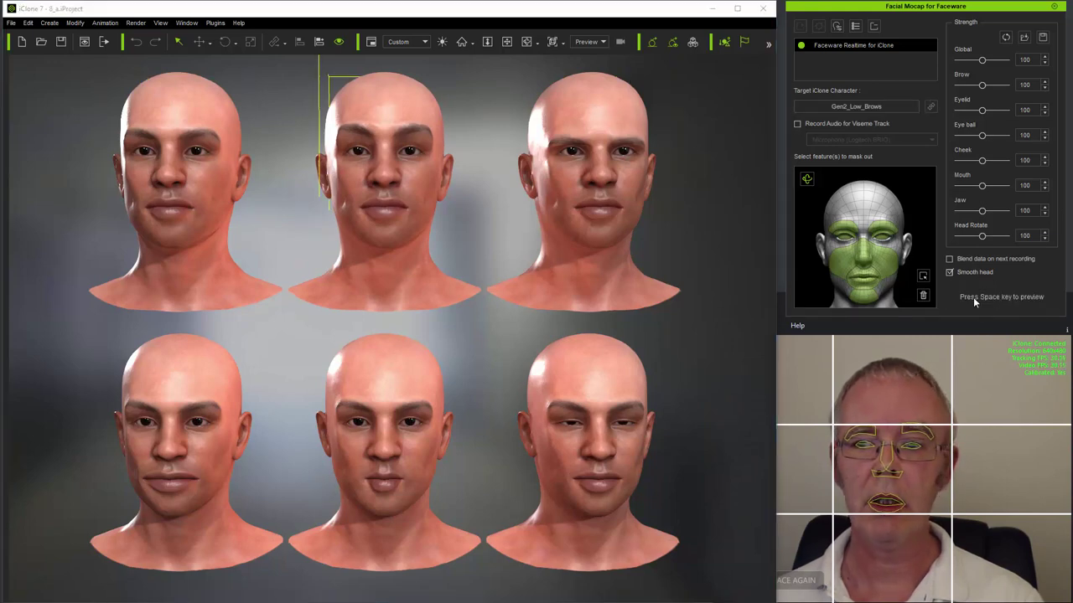
key(space)
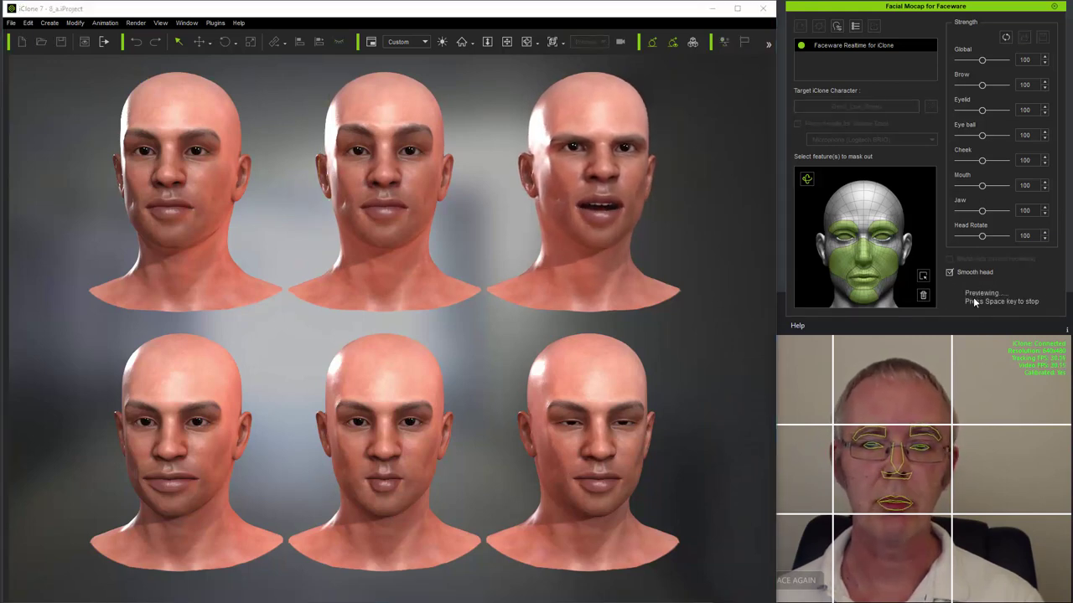
Calibrate Faceware twice for Gen2_Low_Brows to neutralise its resting expression.
click(939, 324)
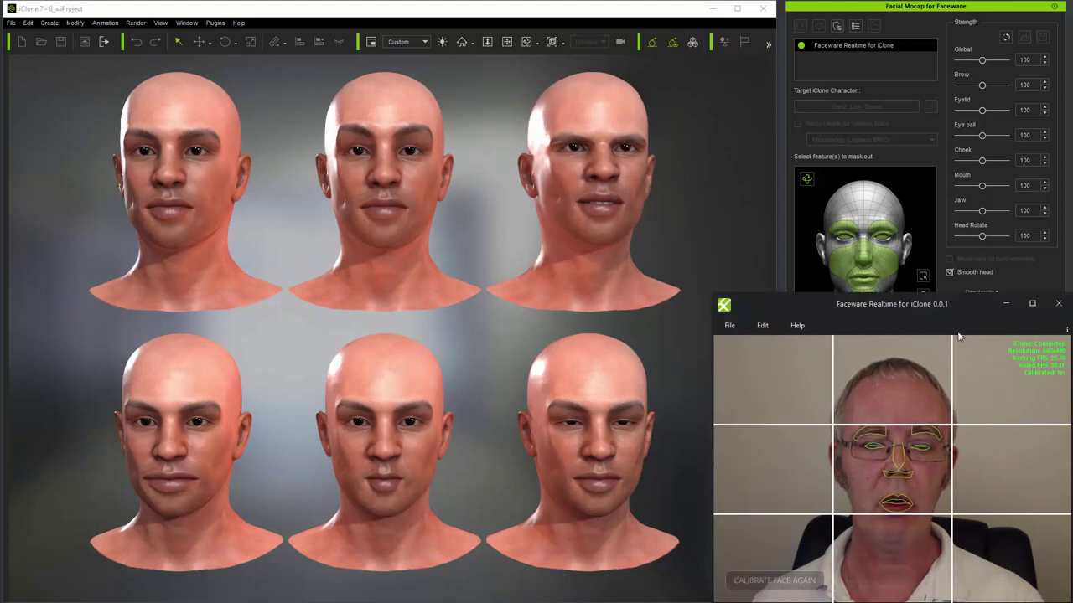
click(784, 585)
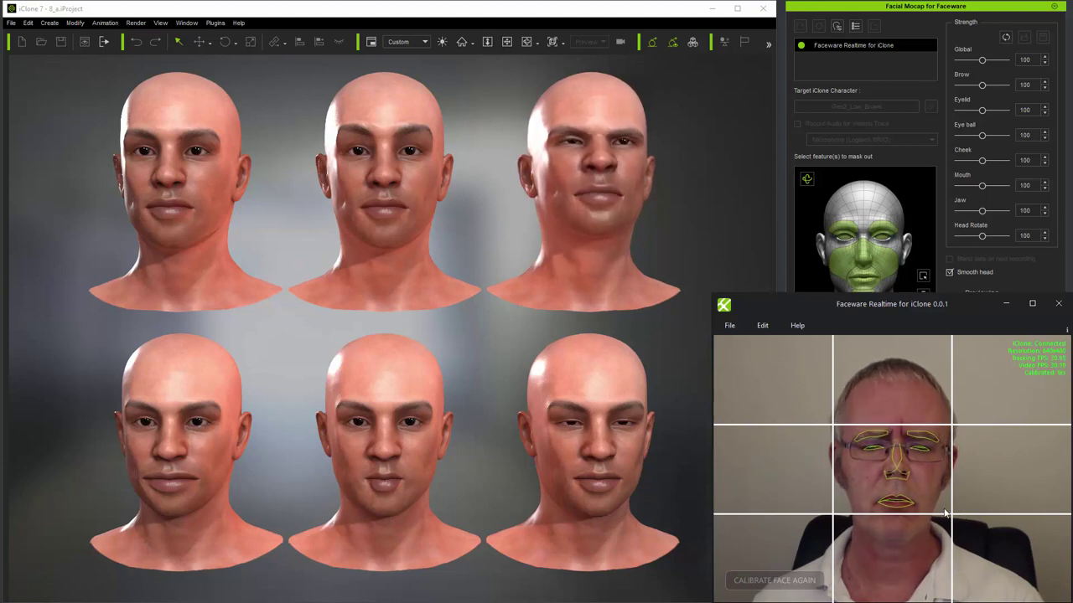
click(792, 587)
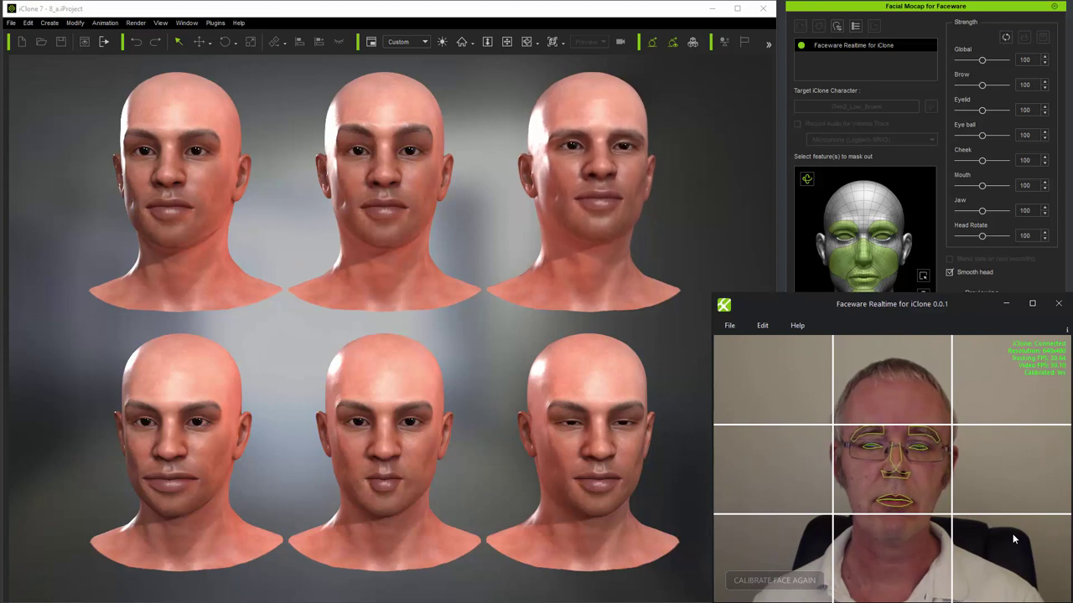
Choose the bottom-middle Gen2_Wide_Mouth head as mocap target and start the live Preview.
click(880, 133)
click(874, 106)
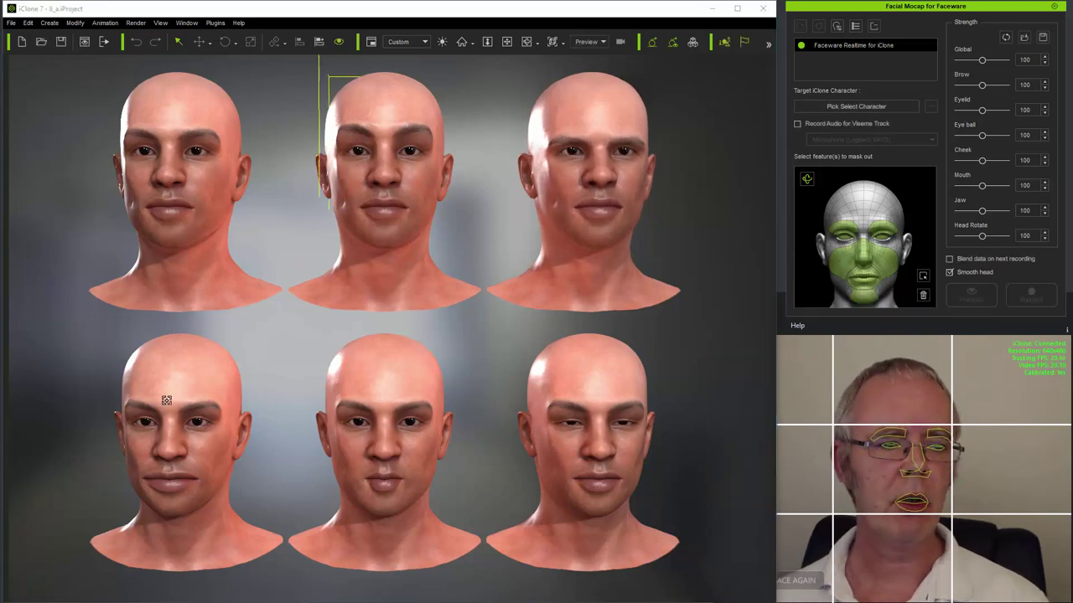
click(384, 393)
click(971, 297)
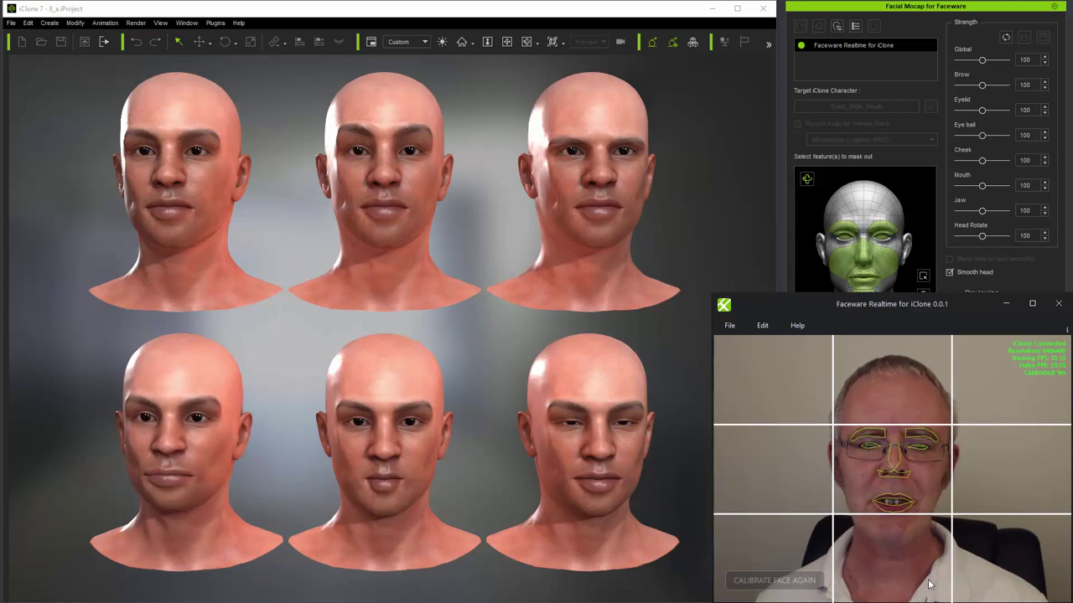
Set the Gen2_Small_Mouth head as the facial mocap target.
click(932, 114)
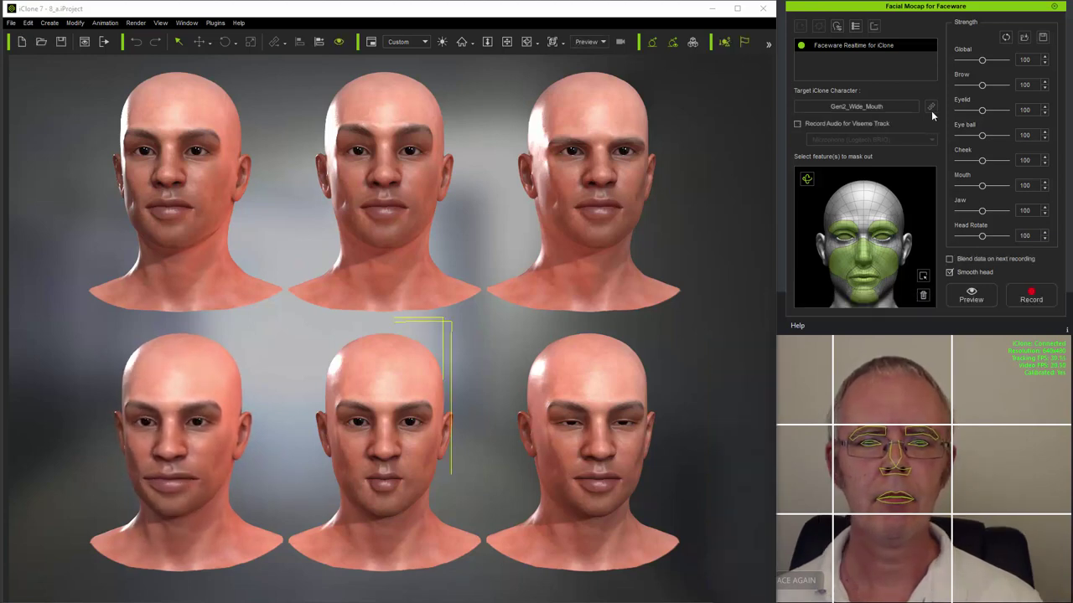
click(930, 106)
click(371, 371)
Start the live preview on Gen2_Small_Mouth and recalibrate its neutral face in Faceware.
click(973, 293)
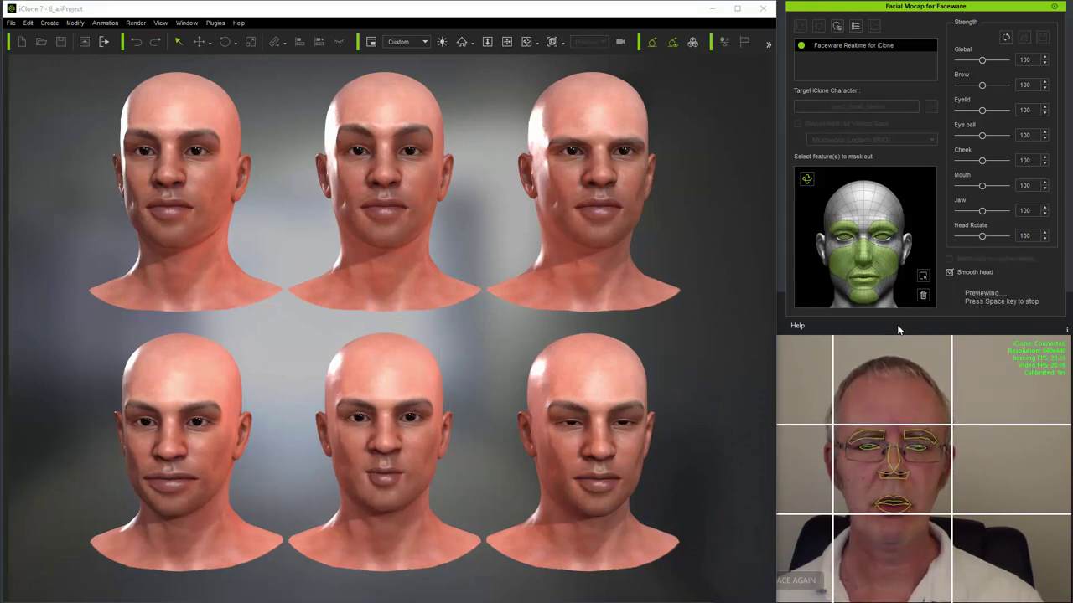
click(876, 420)
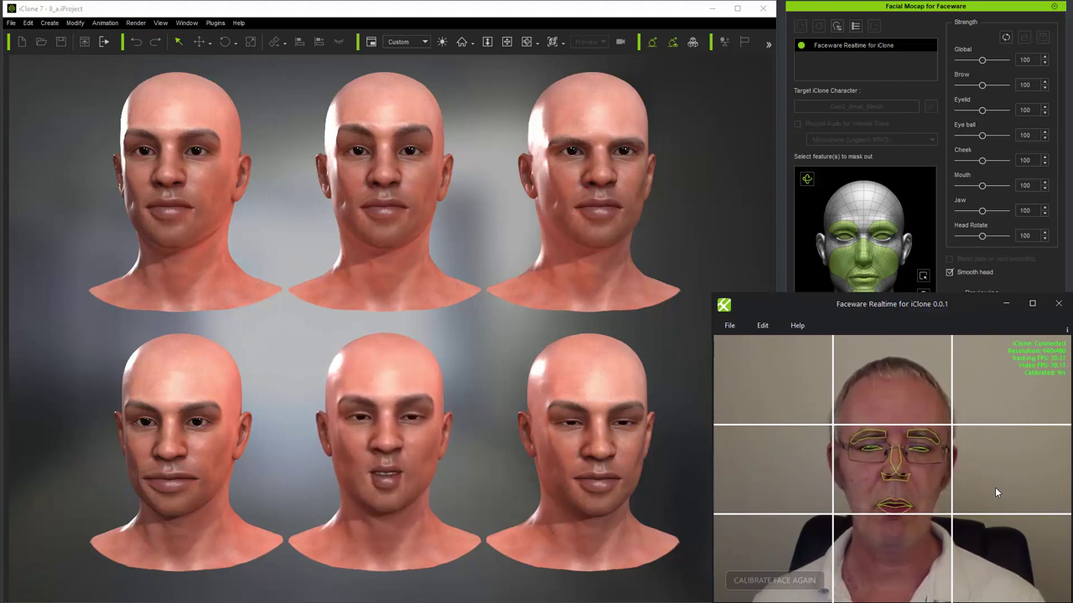
click(797, 584)
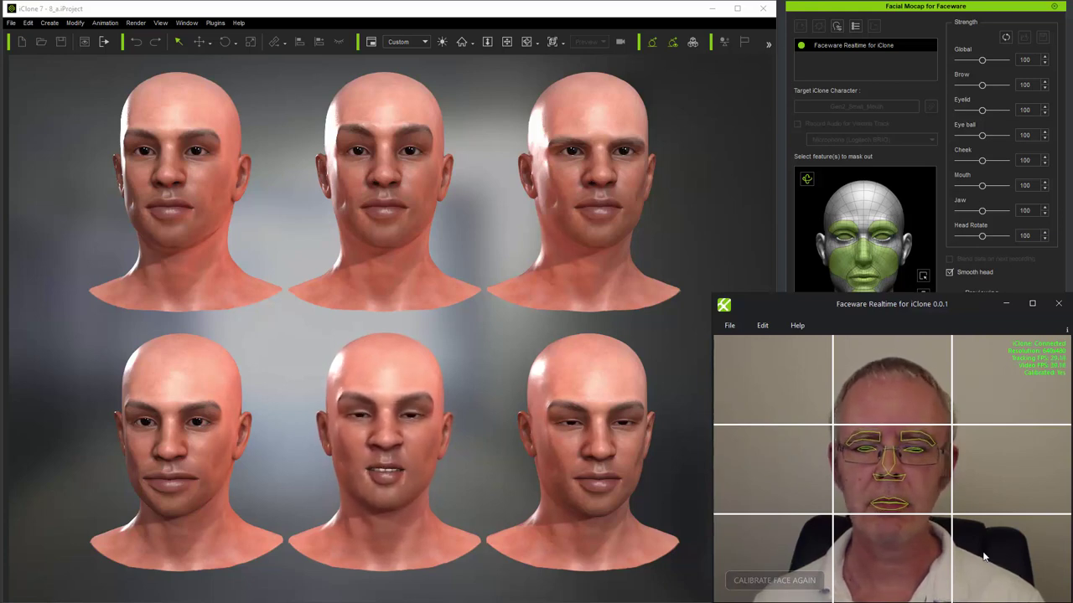
Pick the Gen2_Thin_Eyes head as the new mocap target.
click(927, 122)
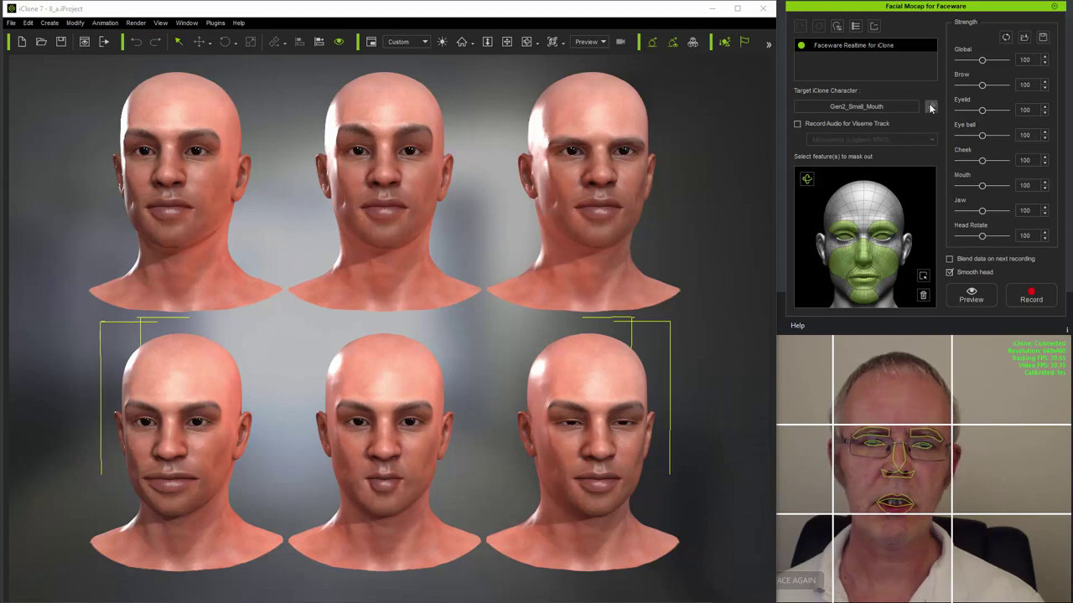
click(871, 107)
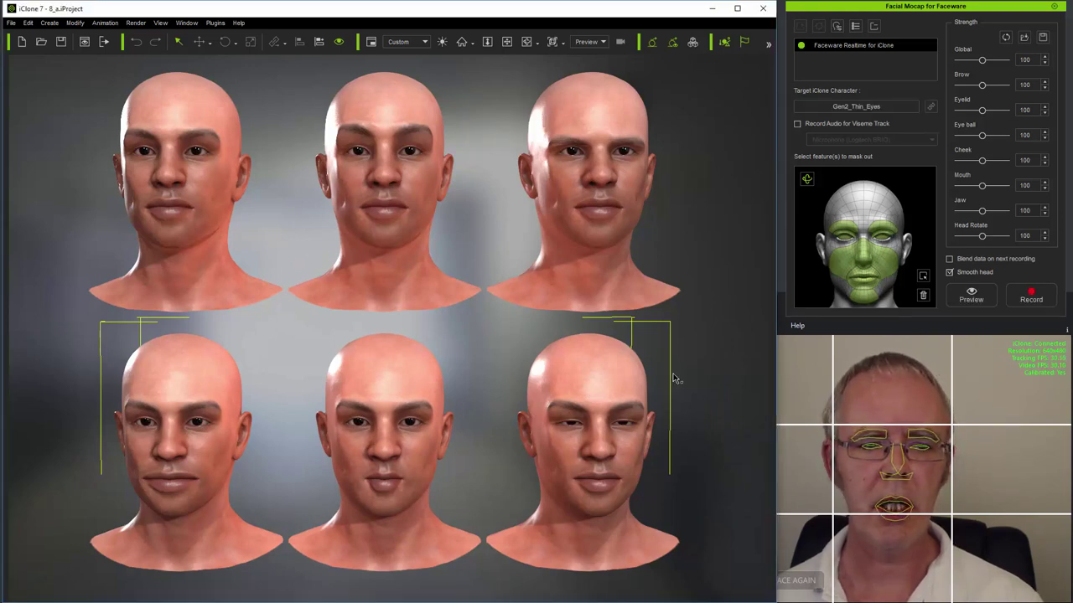
click(383, 402)
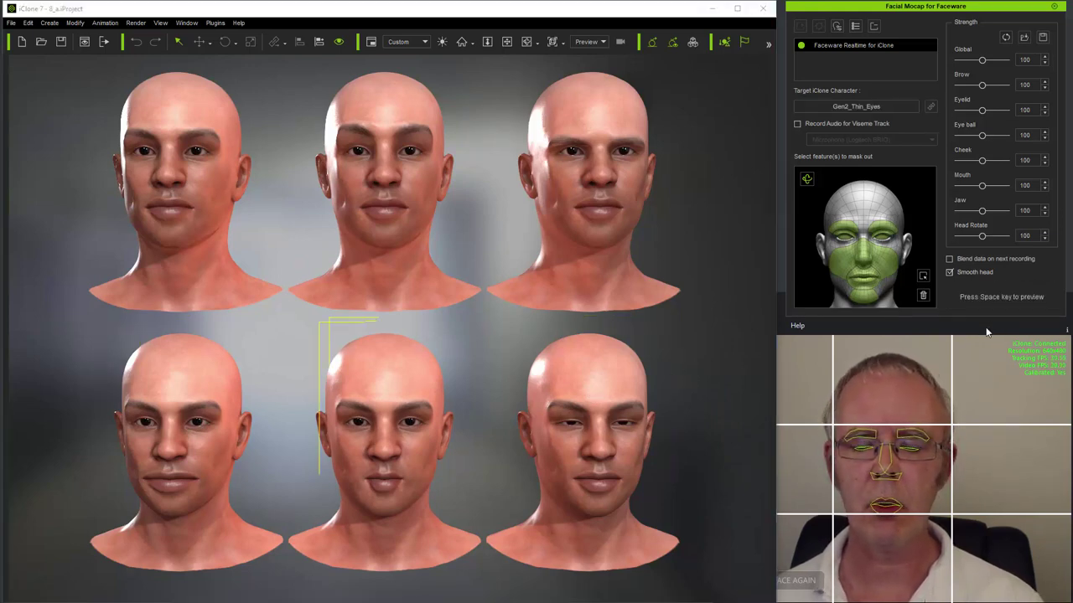
Start the live preview and calibrate Faceware twice for the thin-eyes head.
key(space)
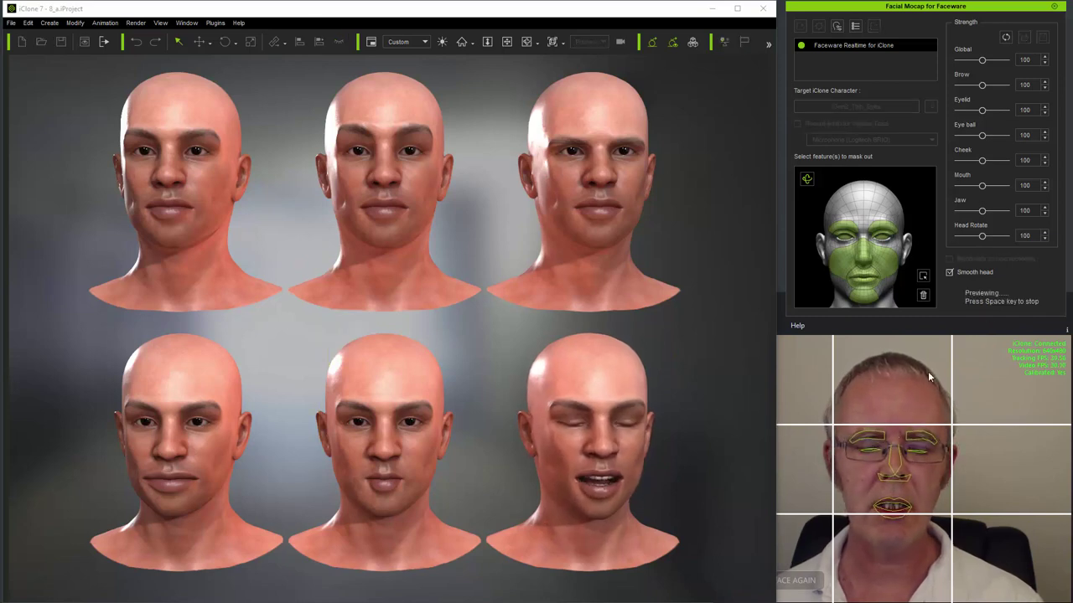
click(798, 587)
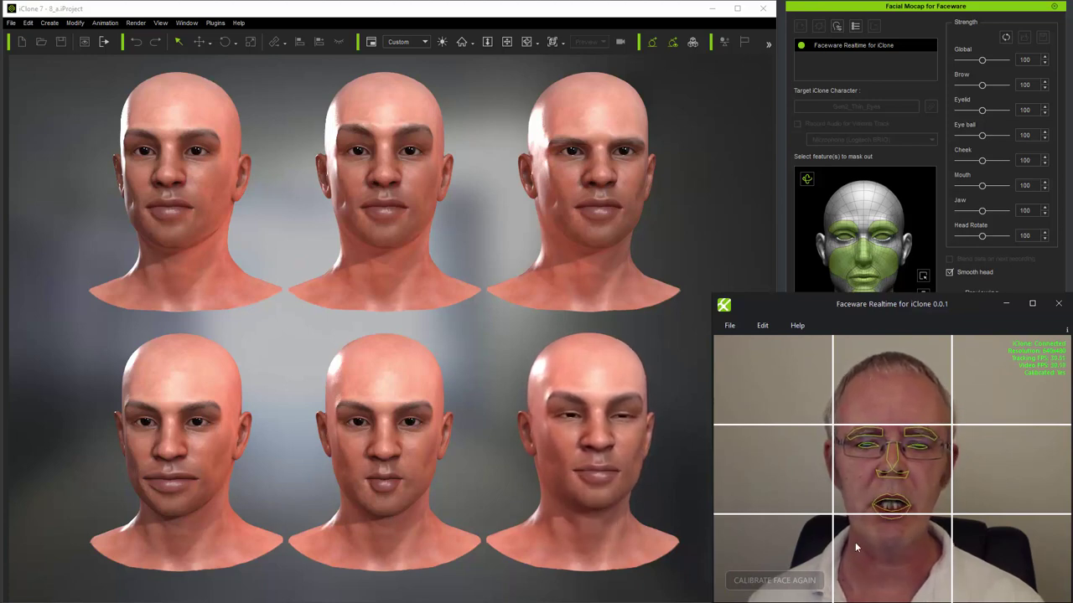
click(802, 584)
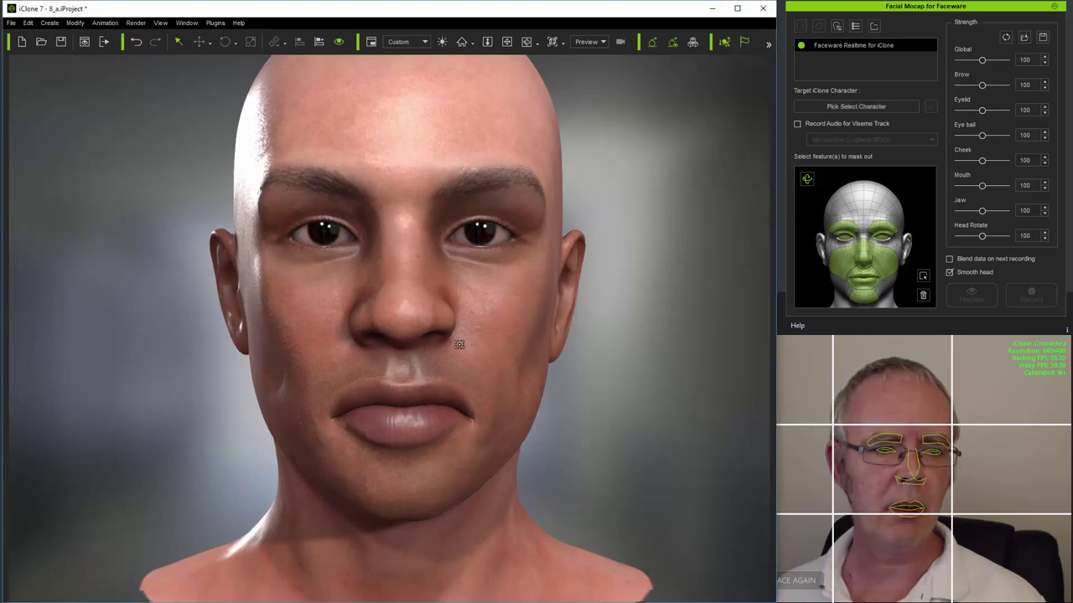
Make Gen2_Frown the mocap target, start its live preview, and bring Faceware Realtime forward.
click(503, 426)
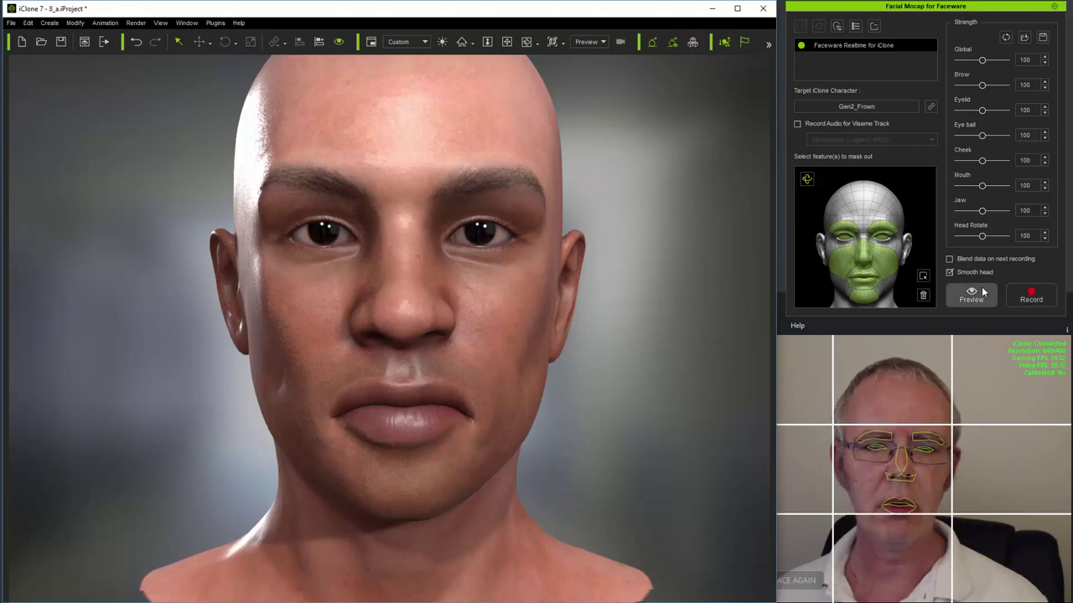
click(971, 295)
key(space)
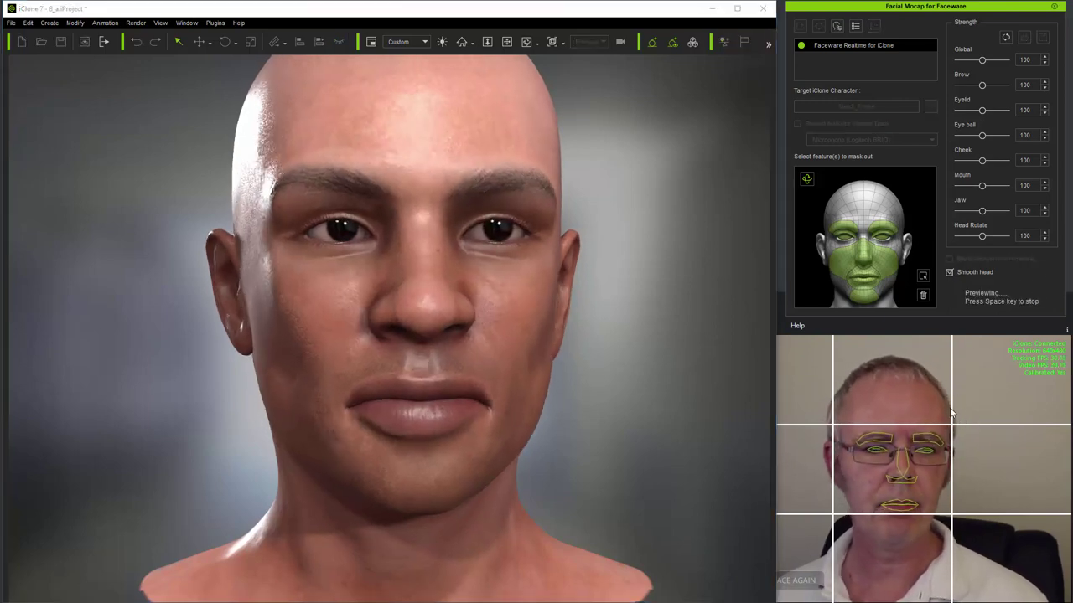
click(799, 583)
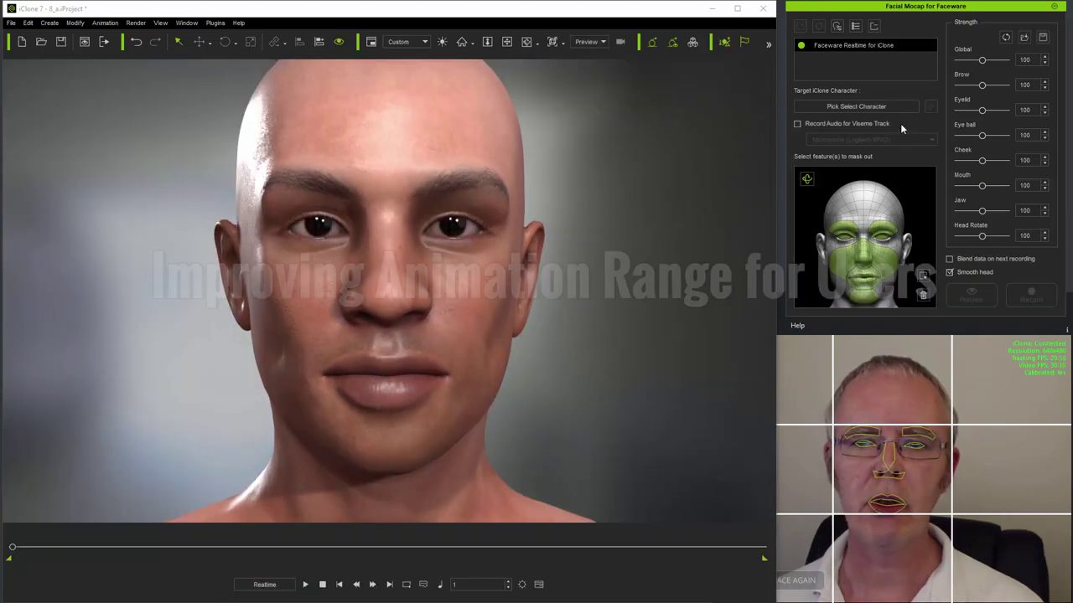
Target the Gen2_Base head, start the live preview, and recalibrate Faceware to your own face.
click(875, 108)
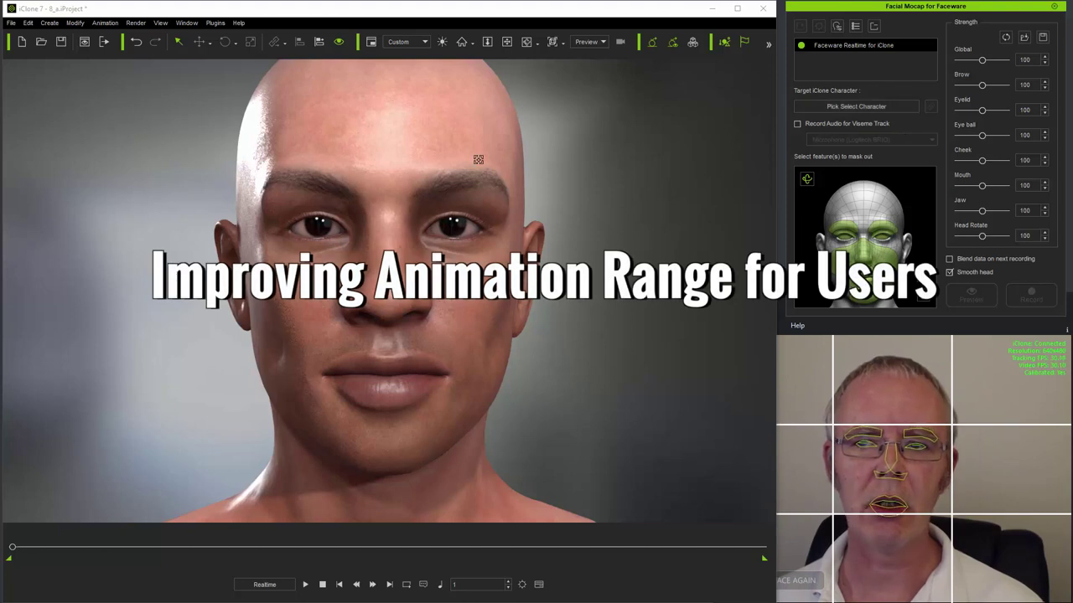
click(413, 138)
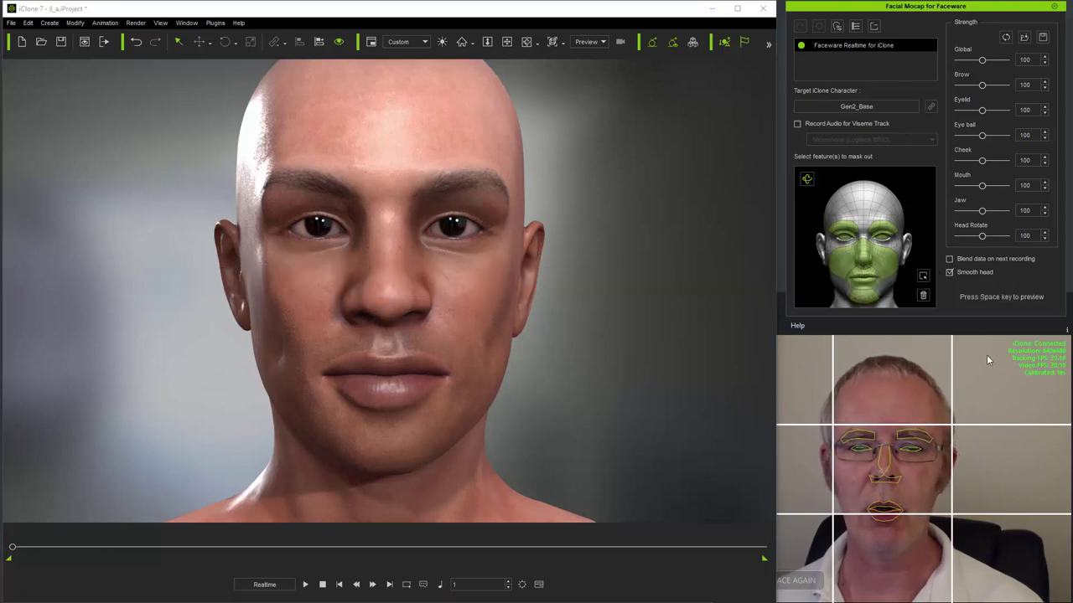
key(space)
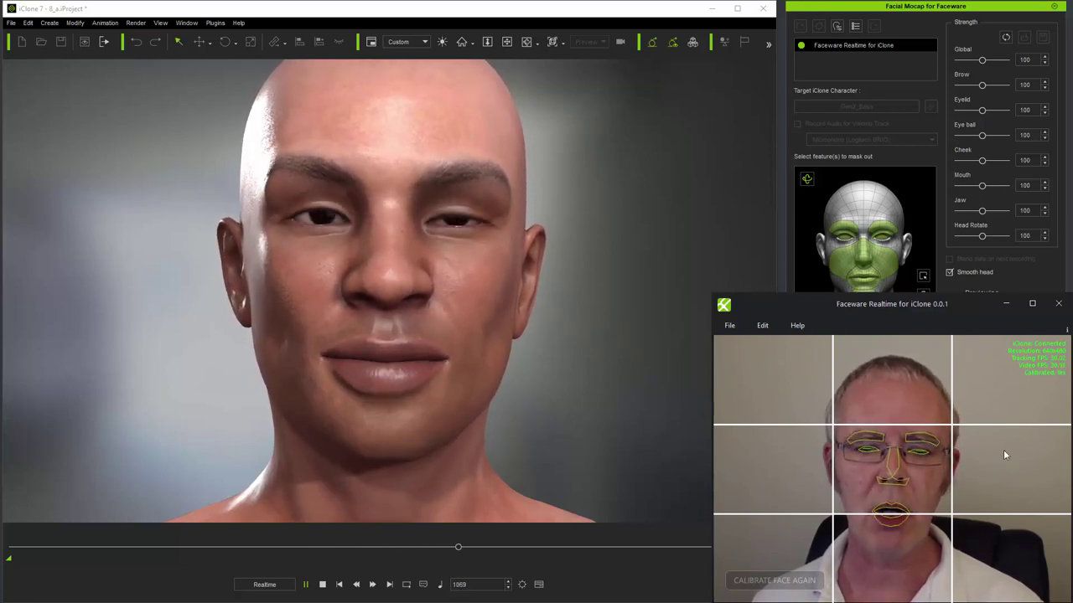
click(791, 585)
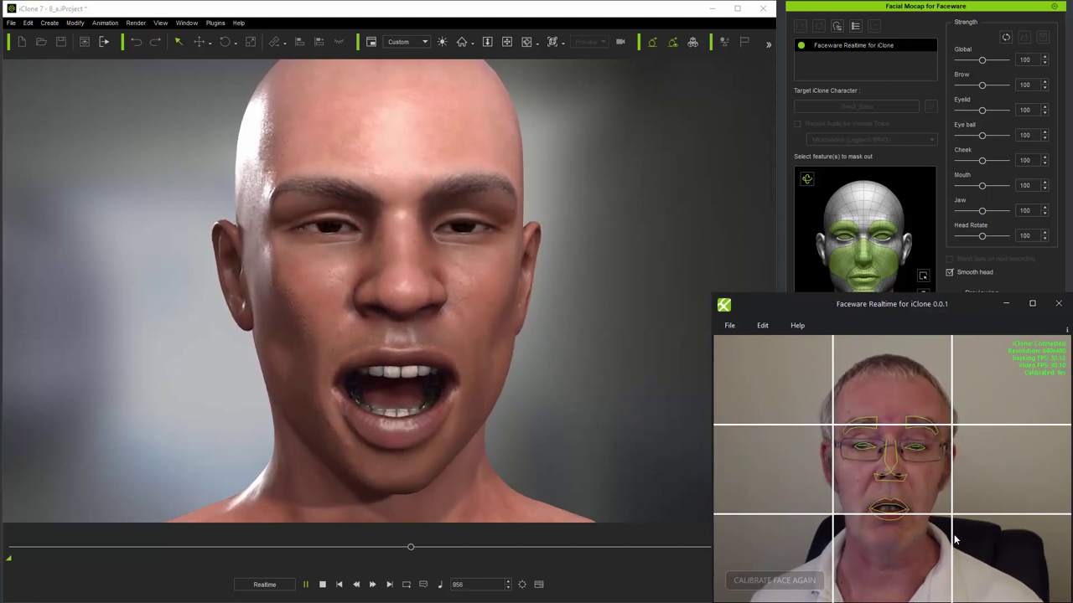
Recalibrate the Faceware face tracking with a relaxed expression so Gen2_Base settles into a neutral rest pose.
click(776, 581)
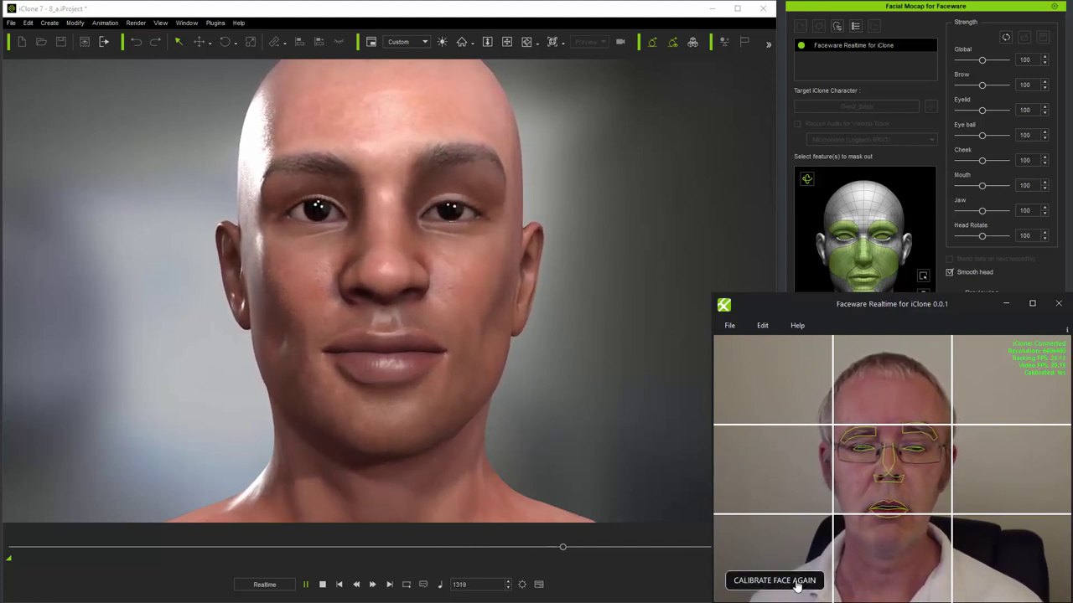
Run the Faceware face calibration again so Gen2_Base's mouth follows the performer's speech.
click(798, 583)
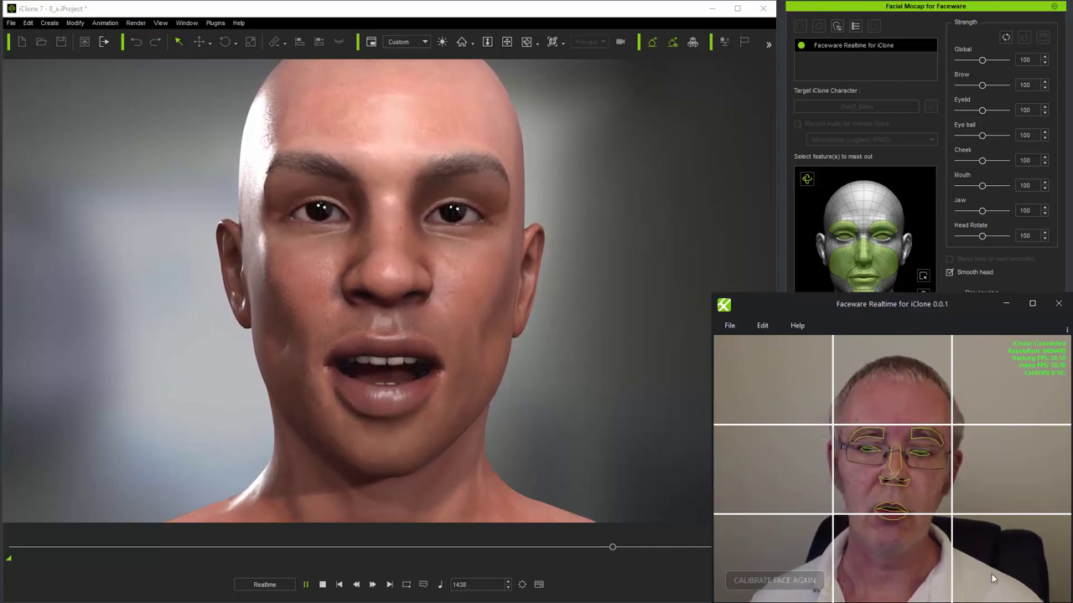